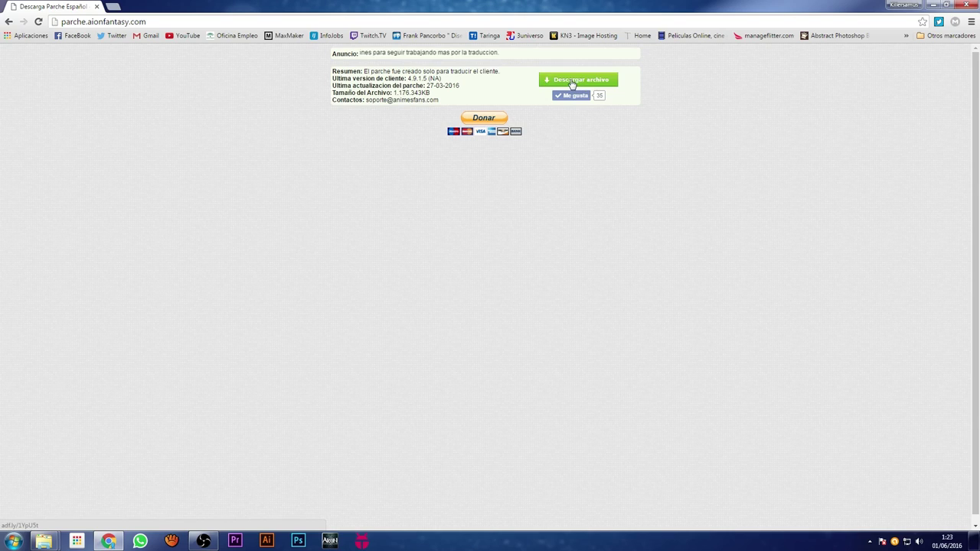
Step: Open the Spanish patch's download link to view its adf.ly page, and close that page
{"action": "left_click", "coordinate": [575, 82]}
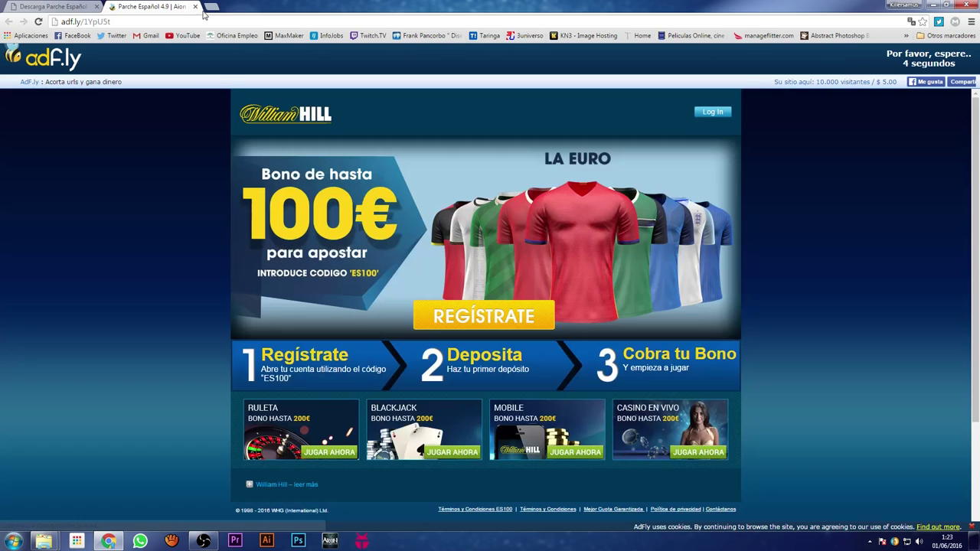
{"action": "left_click", "coordinate": [195, 6]}
{"action": "left_click", "coordinate": [457, 112]}
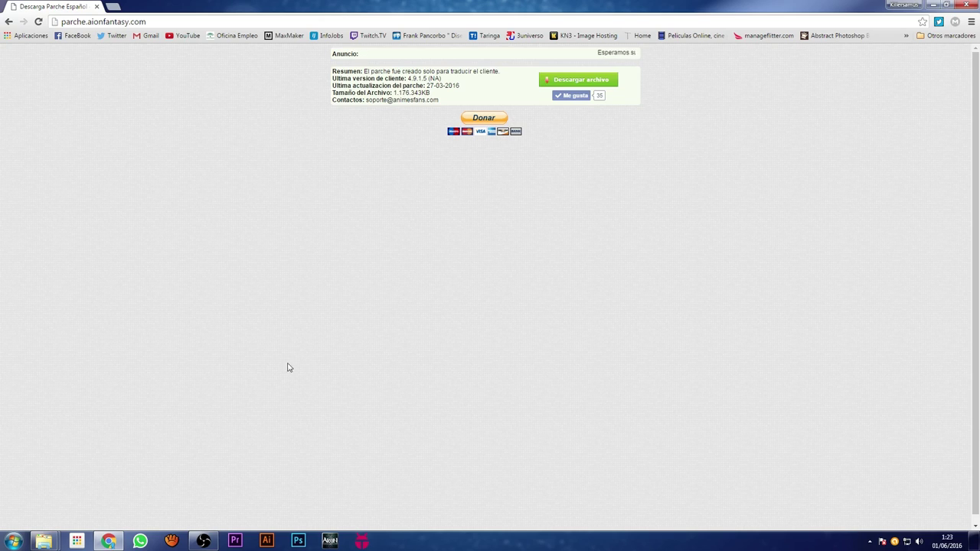
Step: Switch to Windows Explorer and open the Aion AMERICA folder inside juegos
{"action": "mouse_move", "coordinate": [56, 541]}
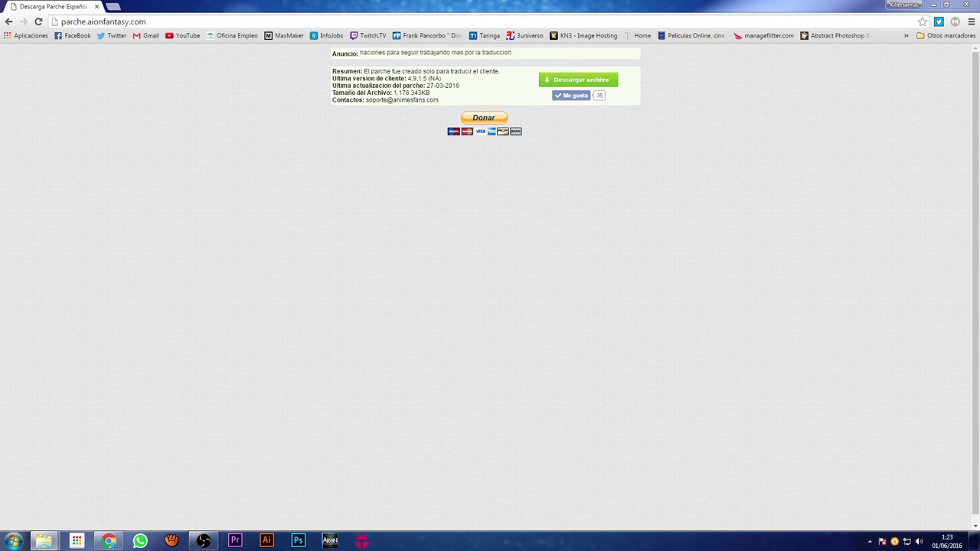
{"action": "key", "text": "alt+Tab"}
{"action": "left_click_drag", "start_coordinate": [90, 136], "coordinate": [267, 128]}
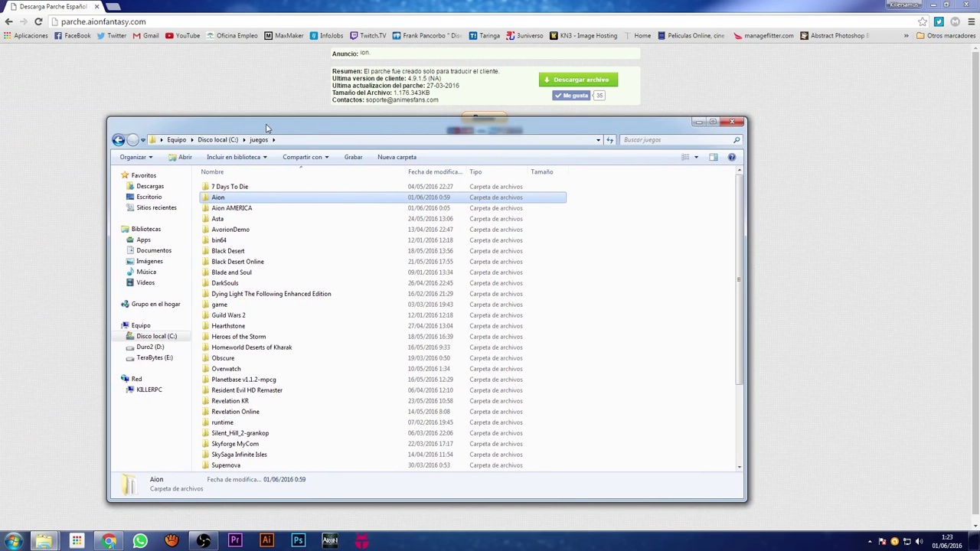
{"action": "left_click", "coordinate": [232, 213]}
{"action": "double_click", "coordinate": [232, 212]}
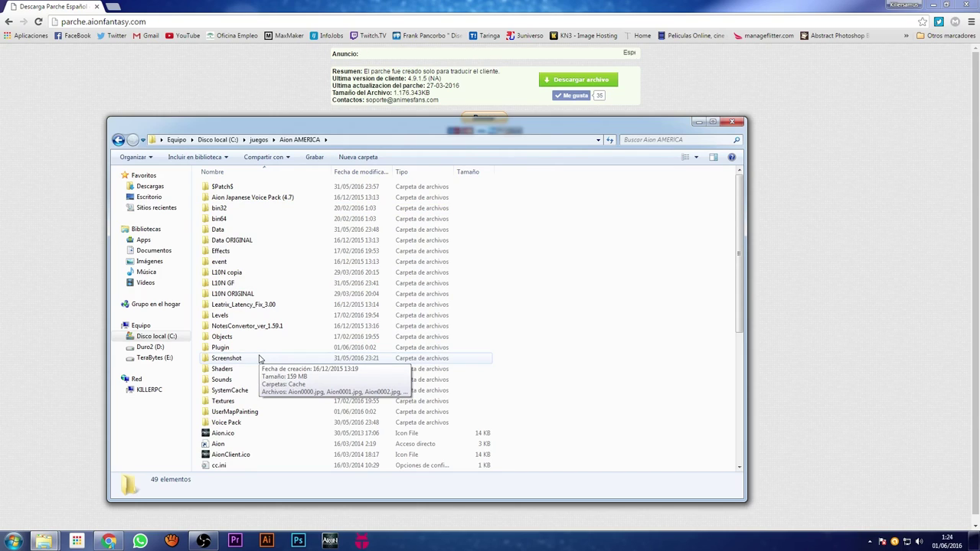
Step: Look through the L10N copia\enu and L10N GF folders, returning to the Aion AMERICA folder
{"action": "left_click", "coordinate": [227, 283]}
{"action": "left_click", "coordinate": [228, 295]}
{"action": "double_click", "coordinate": [231, 273]}
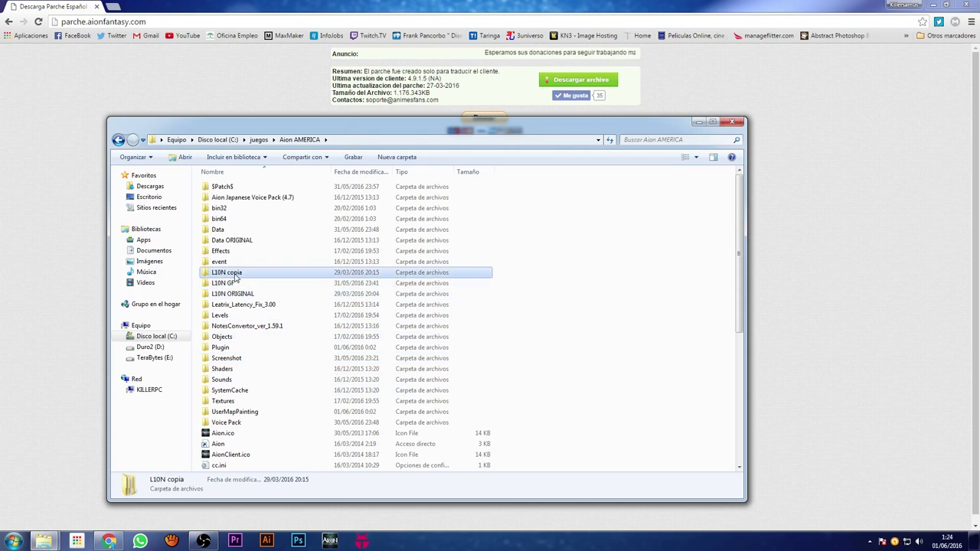
{"action": "double_click", "coordinate": [222, 188]}
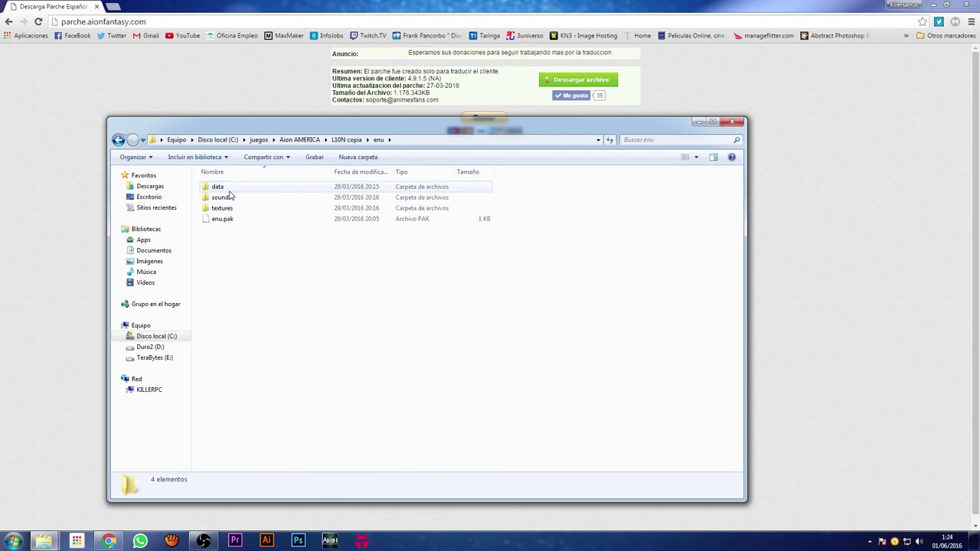
{"action": "key", "text": "BackSpace"}
{"action": "key", "text": "BackSpace"}
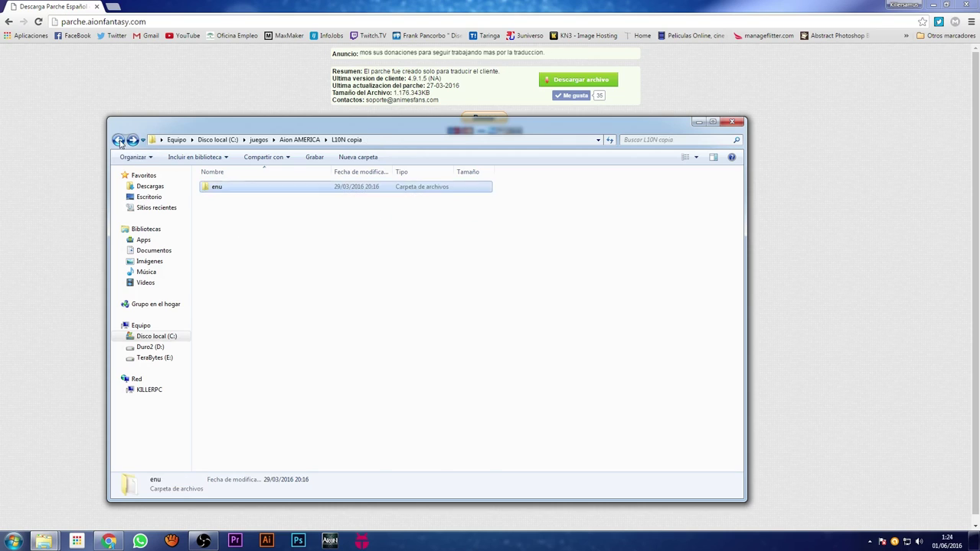
{"action": "double_click", "coordinate": [229, 283]}
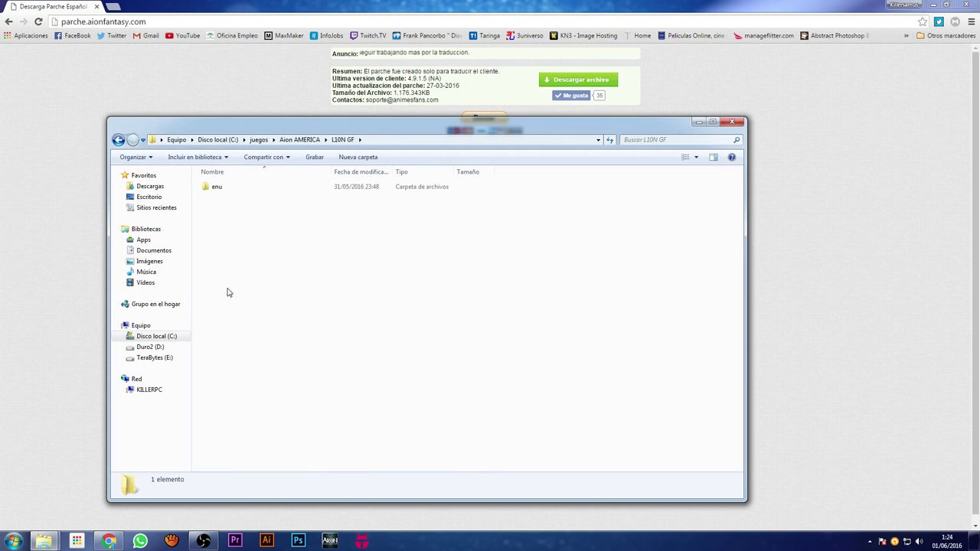
{"action": "key", "text": "BackSpace"}
Step: Open the data folder under L10N ORIGINAL\enu and select spanish.pak
{"action": "double_click", "coordinate": [230, 294]}
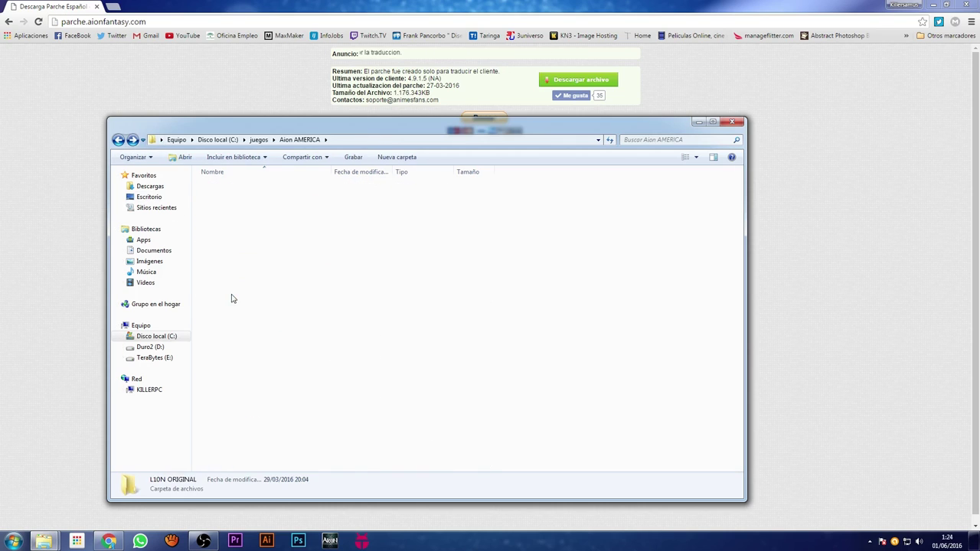
{"action": "double_click", "coordinate": [215, 189]}
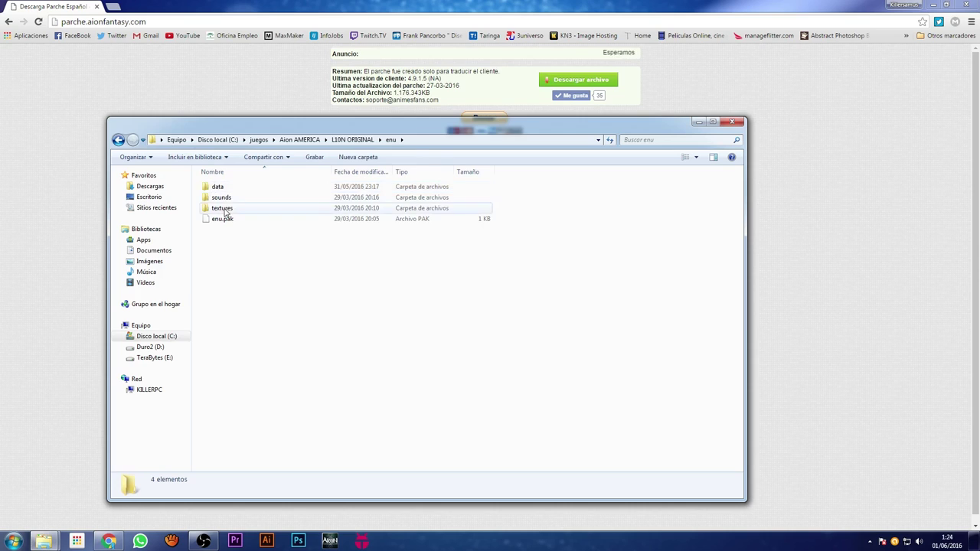
{"action": "double_click", "coordinate": [218, 189]}
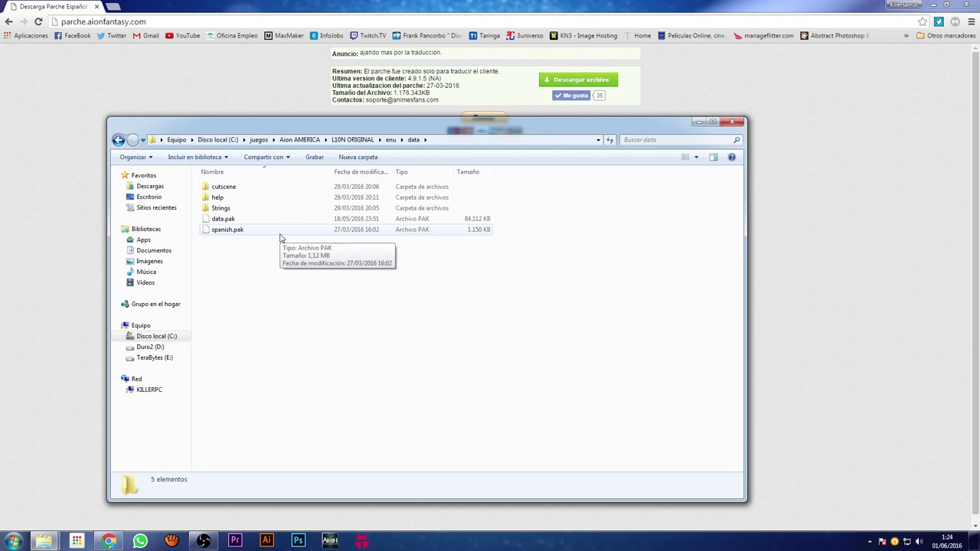
{"action": "left_click", "coordinate": [240, 231]}
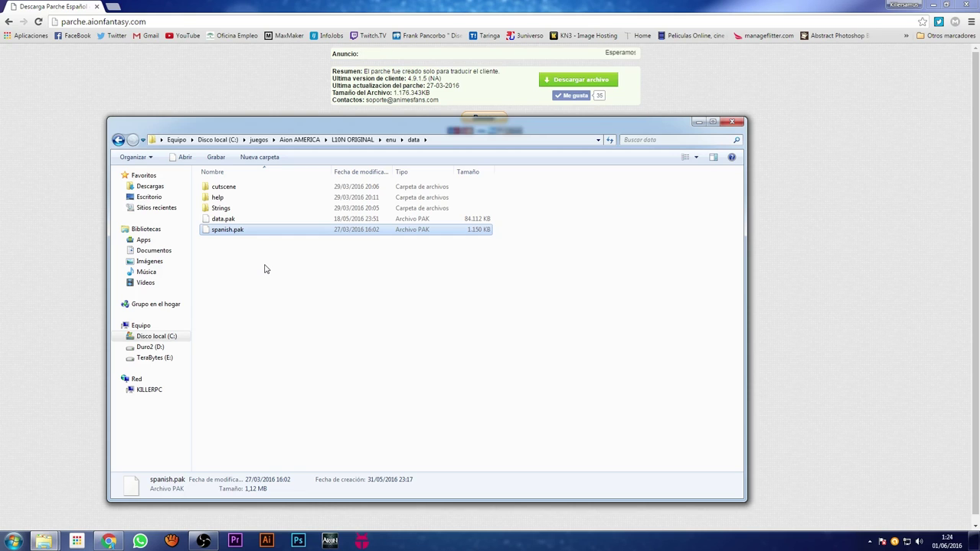
Step: Close the browser window, go back to the juegos folder and open its Aion folder
{"action": "left_click", "coordinate": [967, 6]}
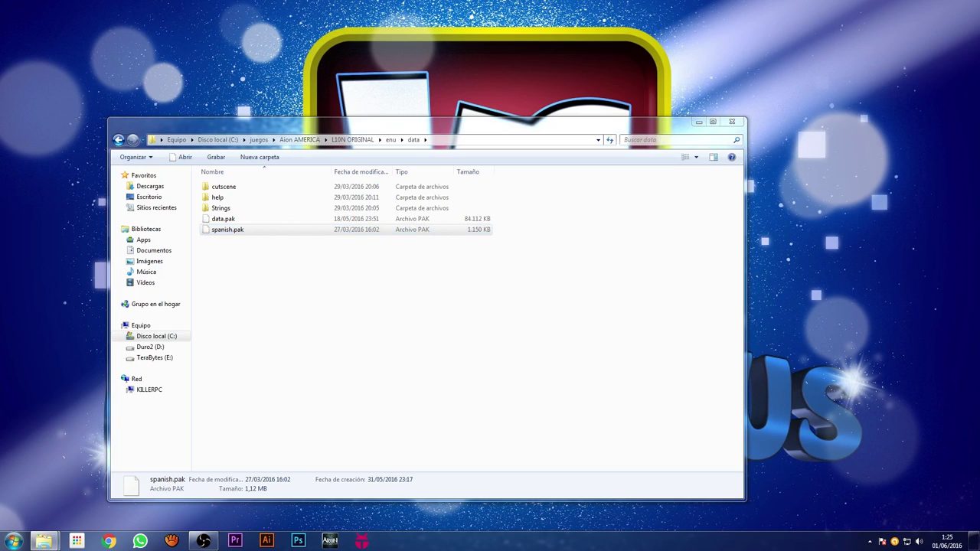
{"action": "left_click", "coordinate": [259, 140]}
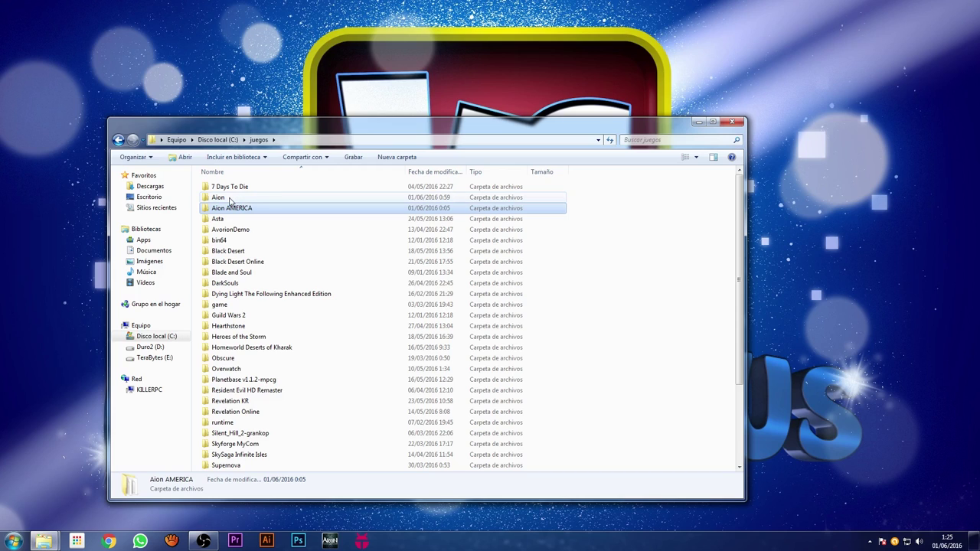
{"action": "left_click", "coordinate": [230, 198]}
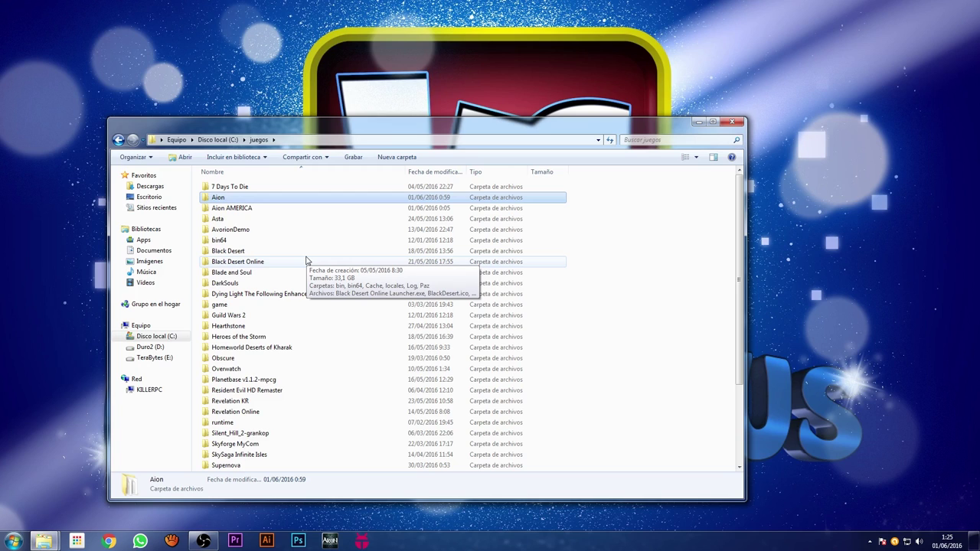
{"action": "double_click", "coordinate": [219, 199]}
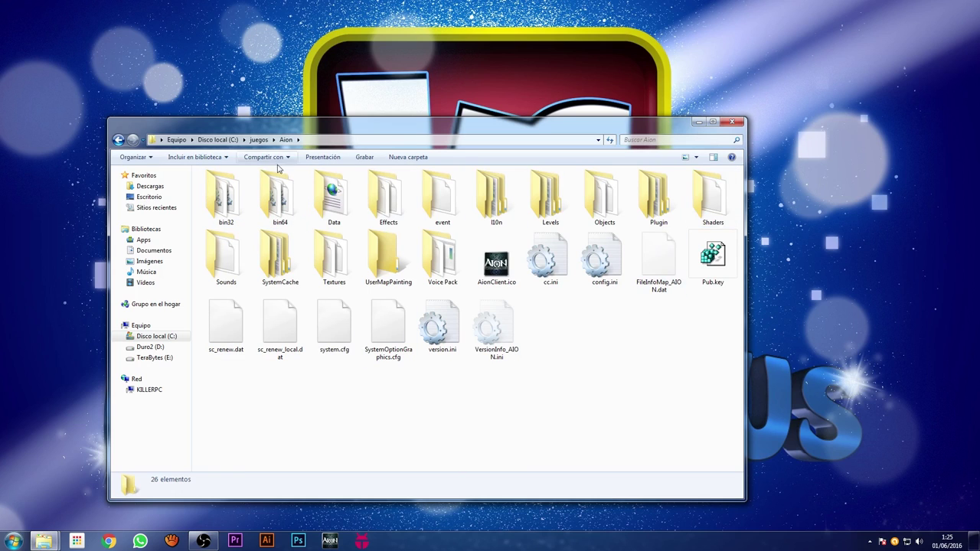
{"action": "left_click", "coordinate": [118, 140]}
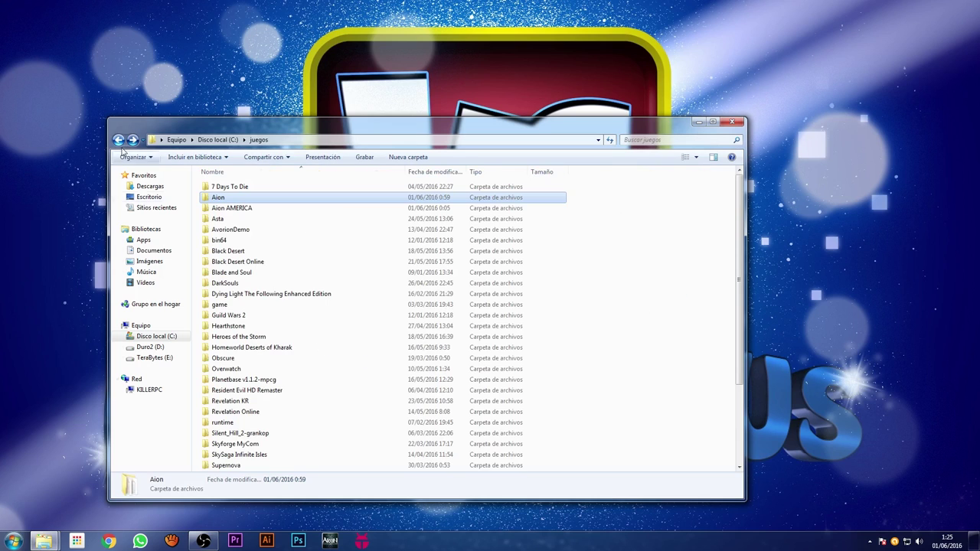
{"action": "left_click", "coordinate": [248, 209]}
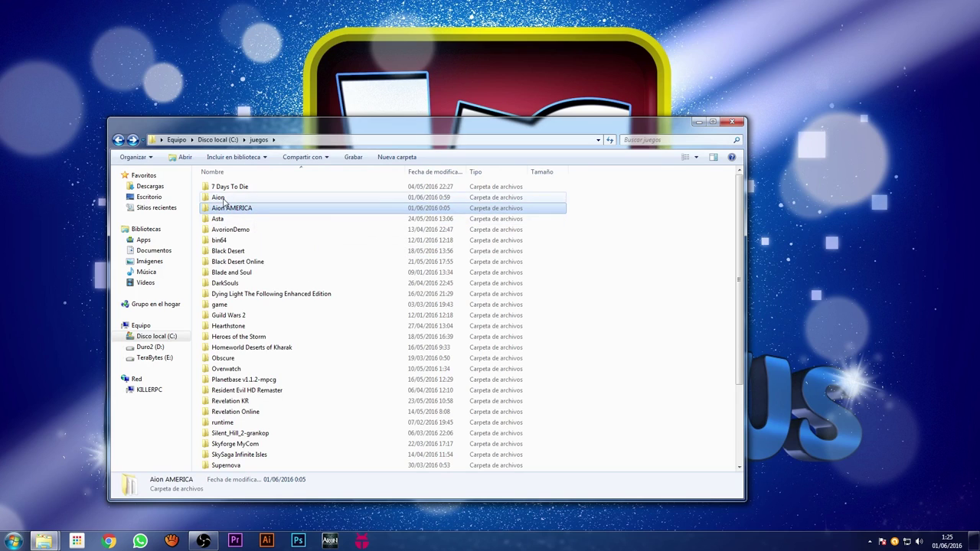
{"action": "double_click", "coordinate": [222, 199]}
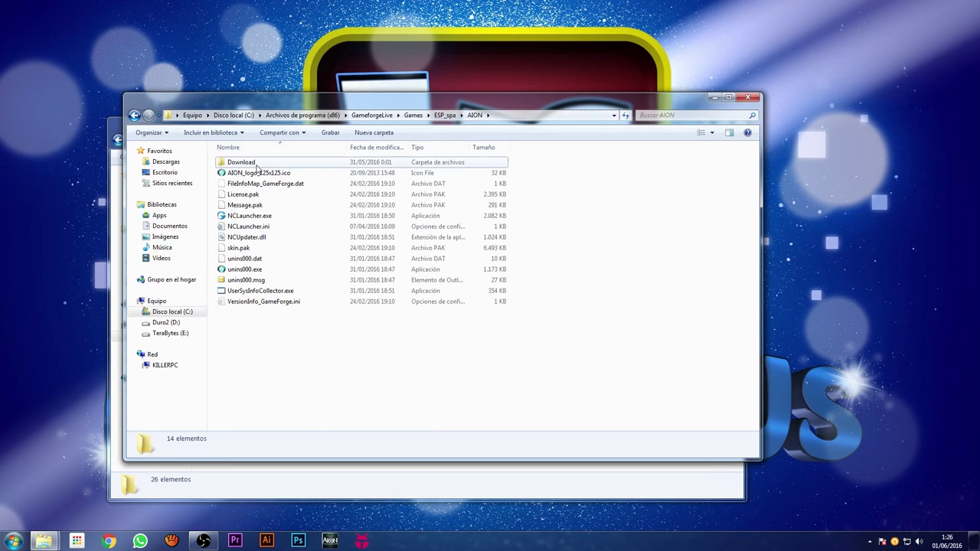
Step: Open the Gameforge client's Download folder, check the contents of $Patch$\106 and return to Download
{"action": "double_click", "coordinate": [241, 162]}
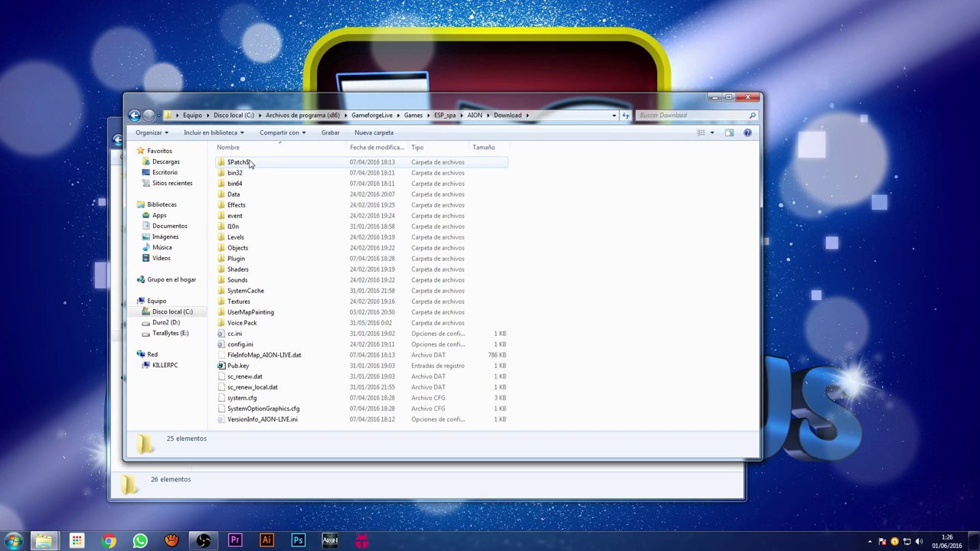
{"action": "double_click", "coordinate": [245, 164]}
{"action": "double_click", "coordinate": [245, 164]}
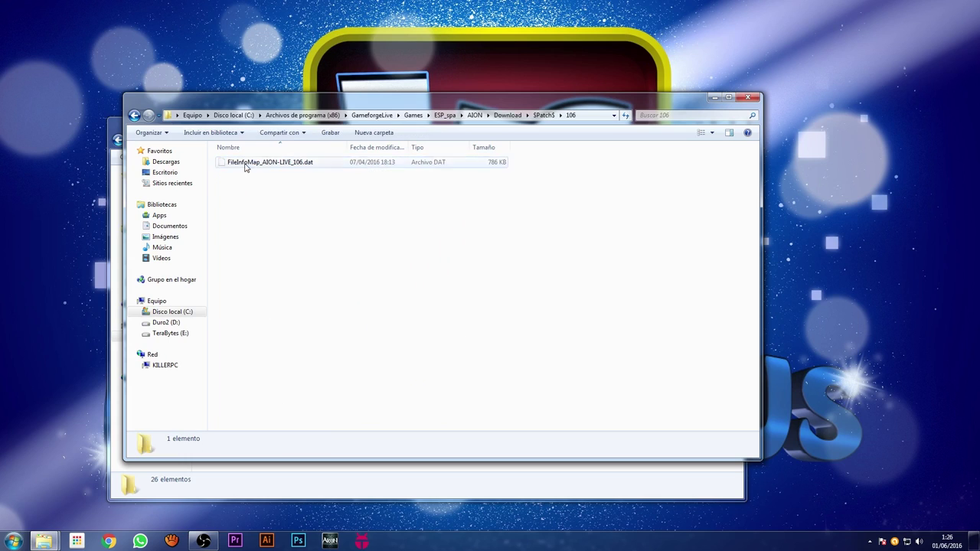
{"action": "double_click", "coordinate": [134, 115]}
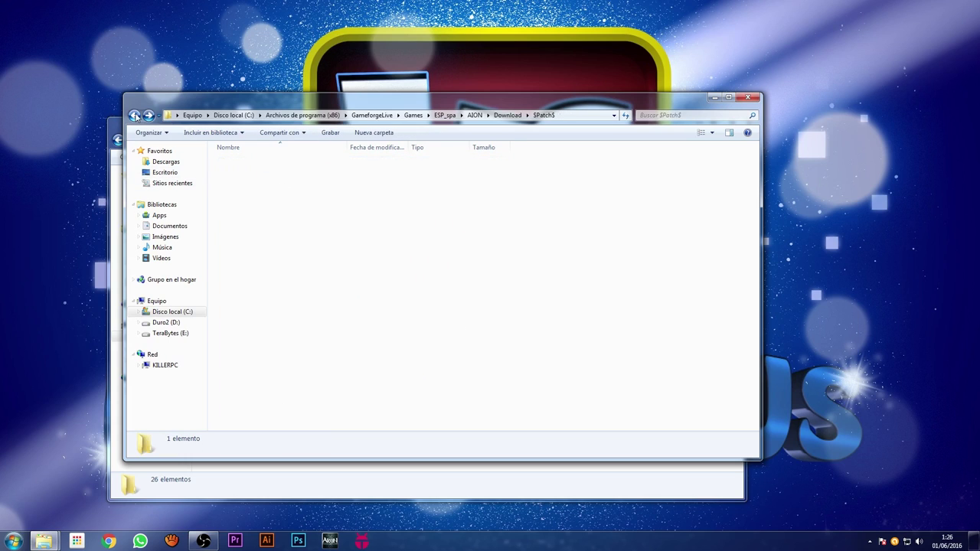
Step: Select everything in the Download folder except $Patch$, view the available file actions, and return to the juegos\Aion window
{"action": "left_click", "coordinate": [239, 173]}
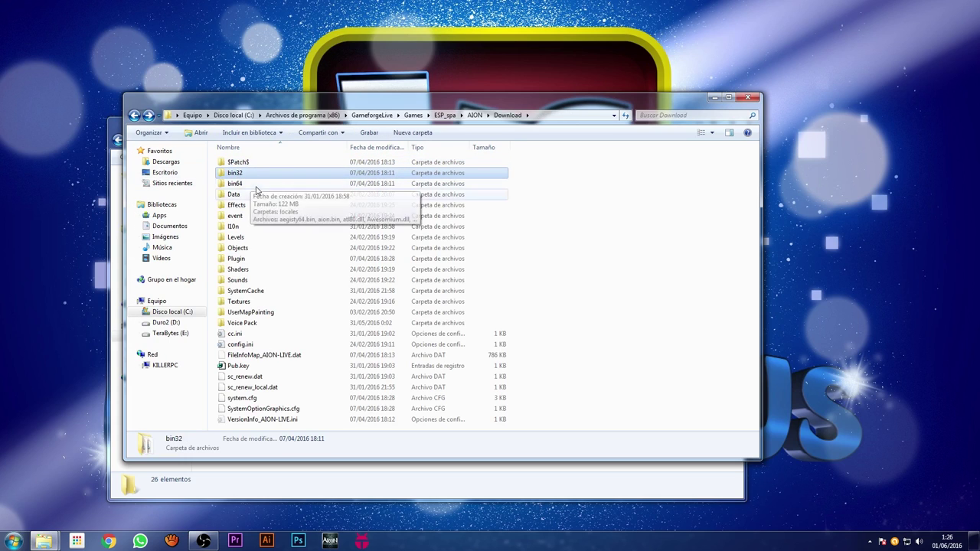
{"action": "left_click", "coordinate": [405, 423], "text": "shift"}
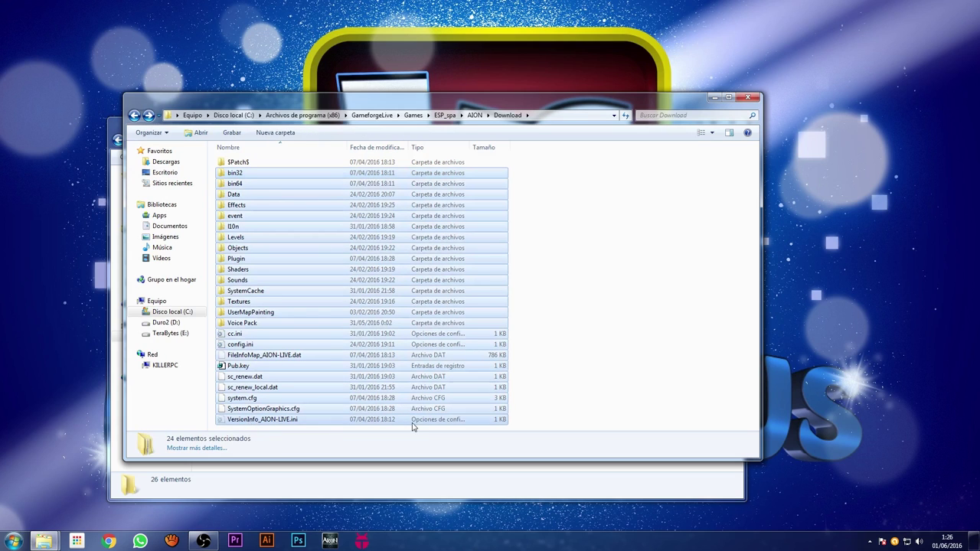
{"action": "right_click", "coordinate": [408, 423]}
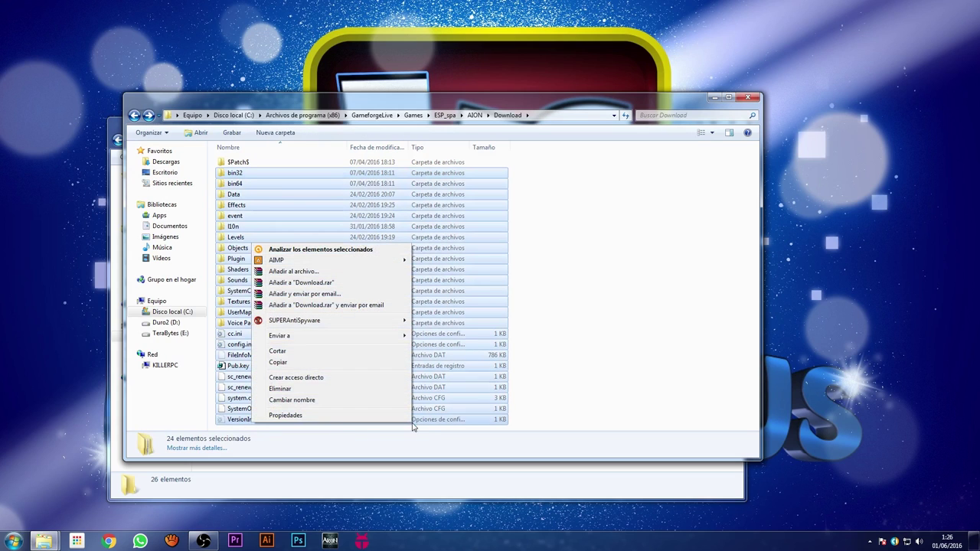
{"action": "right_click", "coordinate": [365, 433]}
{"action": "left_click", "coordinate": [278, 453]}
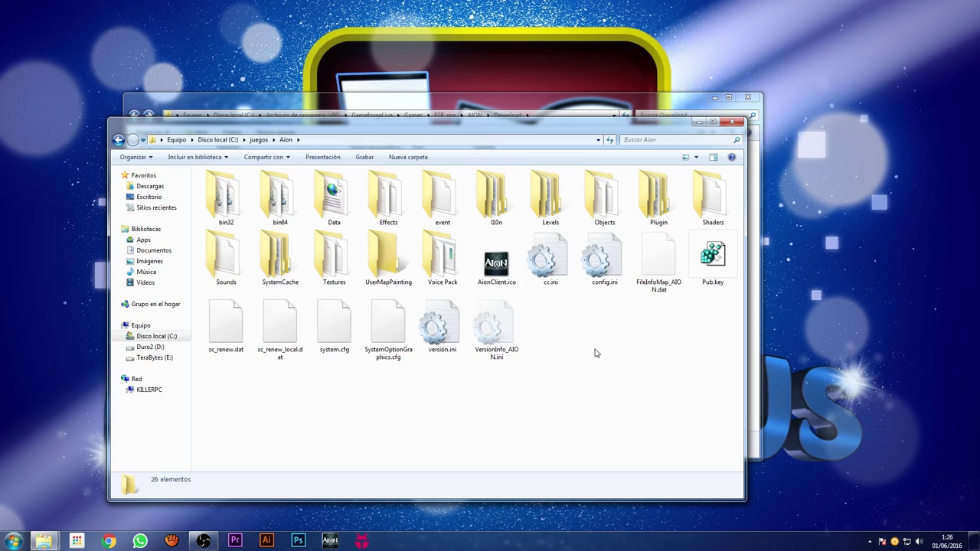
Step: Open the l10n\enu folder of the Aion client in juegos and select enu.pak
{"action": "double_click", "coordinate": [495, 218]}
{"action": "left_click", "coordinate": [222, 187]}
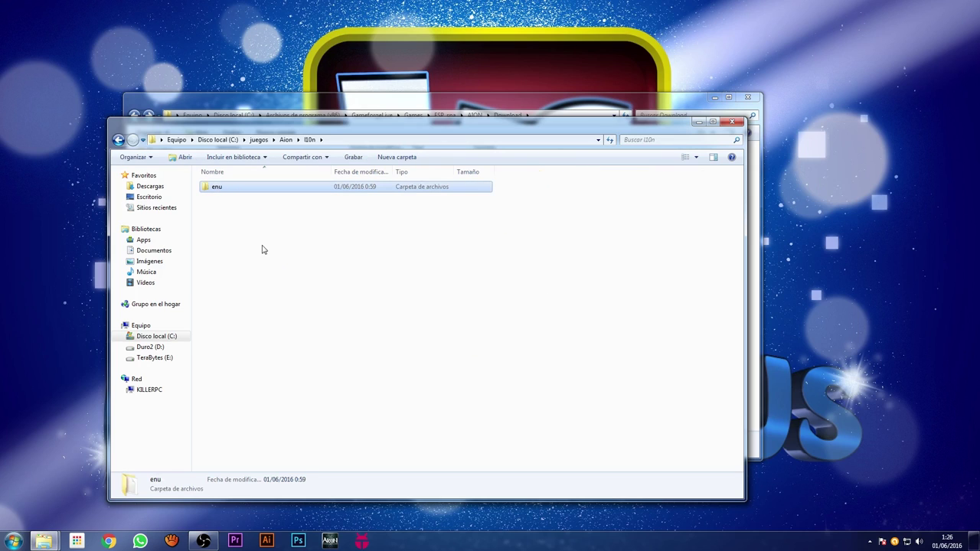
{"action": "double_click", "coordinate": [219, 191]}
{"action": "left_click", "coordinate": [221, 220]}
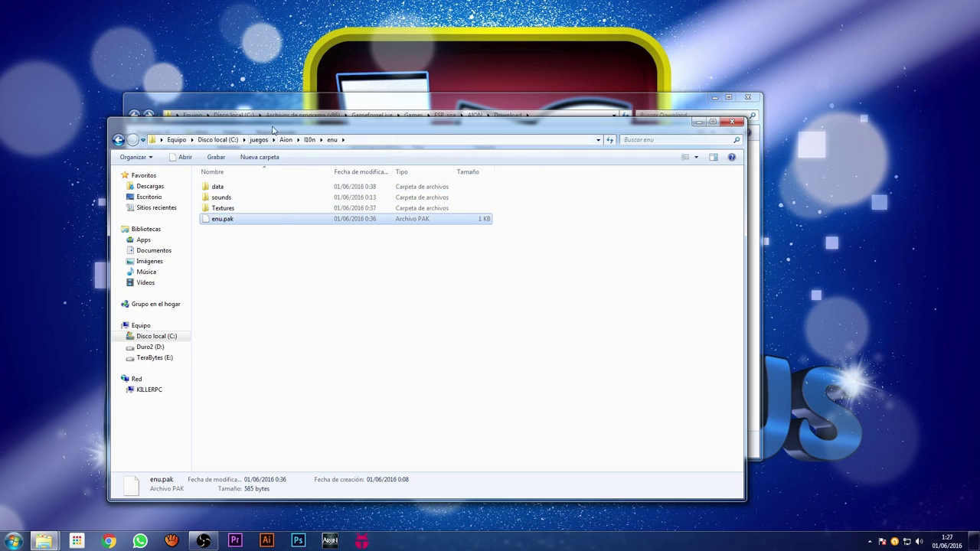
Step: Open the l10n folder in the Gameforge Download window, reposition that window and select the ESN folder
{"action": "left_click", "coordinate": [203, 108]}
{"action": "left_click", "coordinate": [630, 309]}
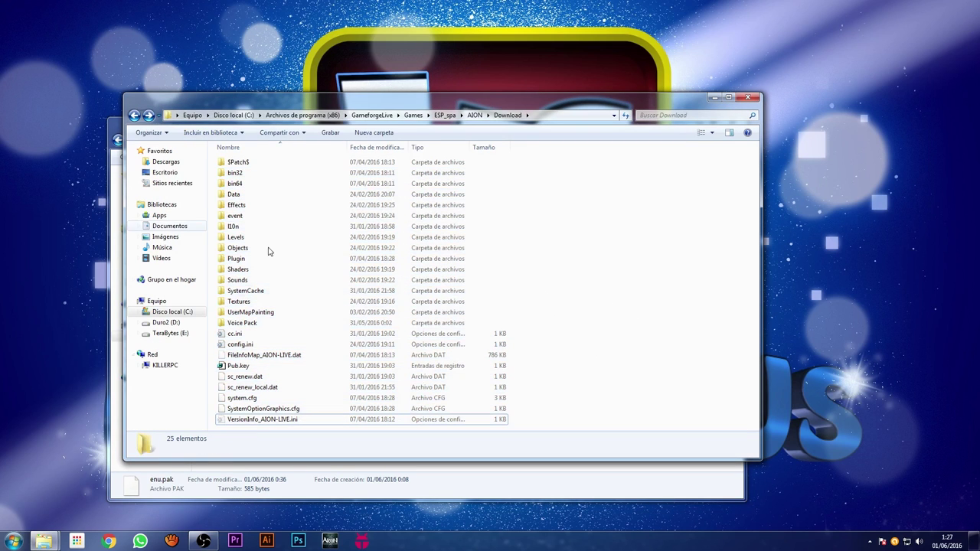
{"action": "double_click", "coordinate": [231, 227]}
{"action": "left_click_drag", "start_coordinate": [275, 100], "coordinate": [365, 171]}
{"action": "left_click", "coordinate": [319, 234]}
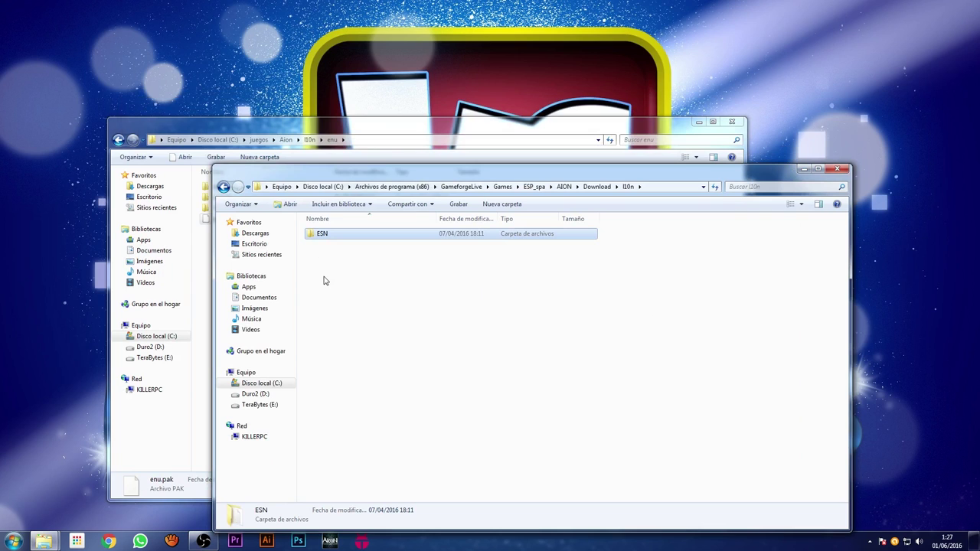
Step: Return the juegos\Aion window to l10n and arrange both windows side by side to compare the enu and ESN folders
{"action": "left_click", "coordinate": [118, 139]}
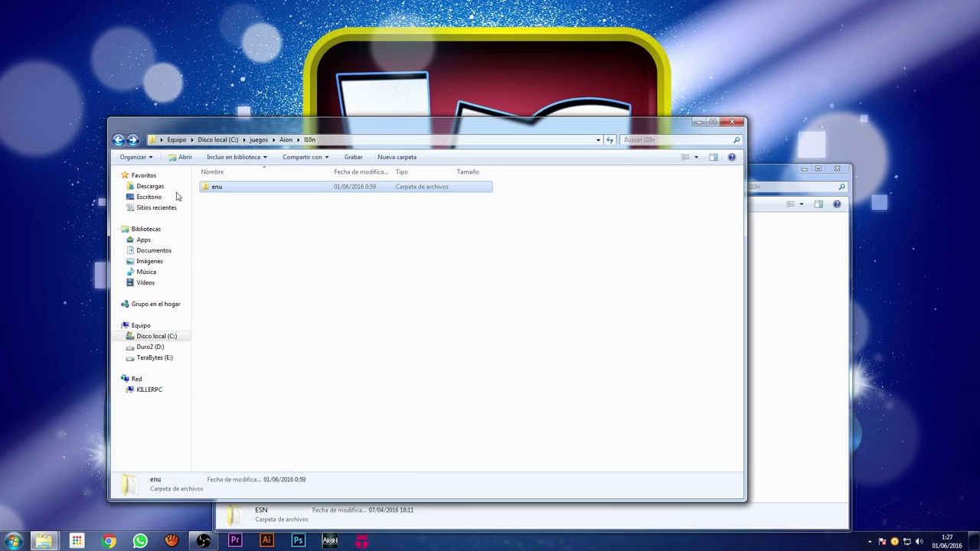
{"action": "left_click", "coordinate": [765, 345]}
{"action": "left_click_drag", "start_coordinate": [534, 172], "coordinate": [857, 173]}
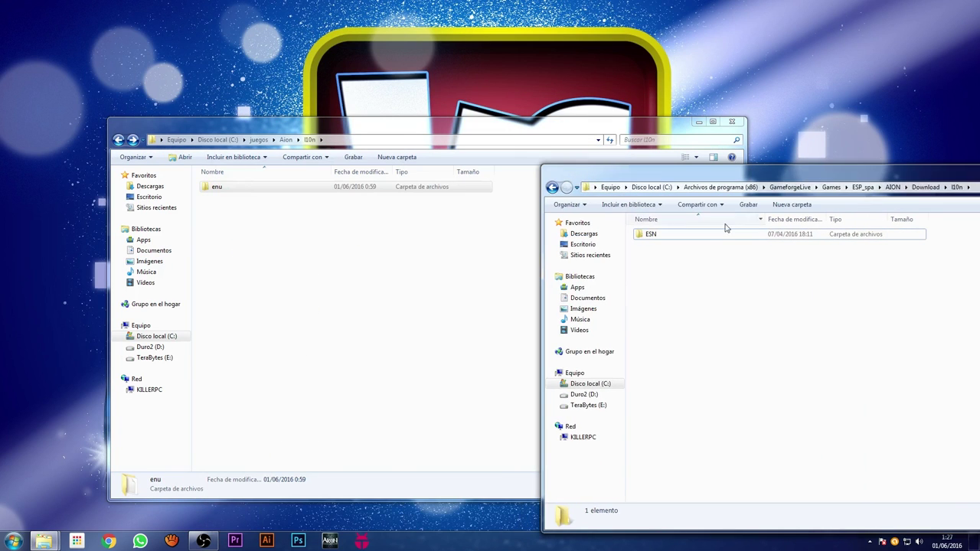
{"action": "left_click", "coordinate": [650, 237]}
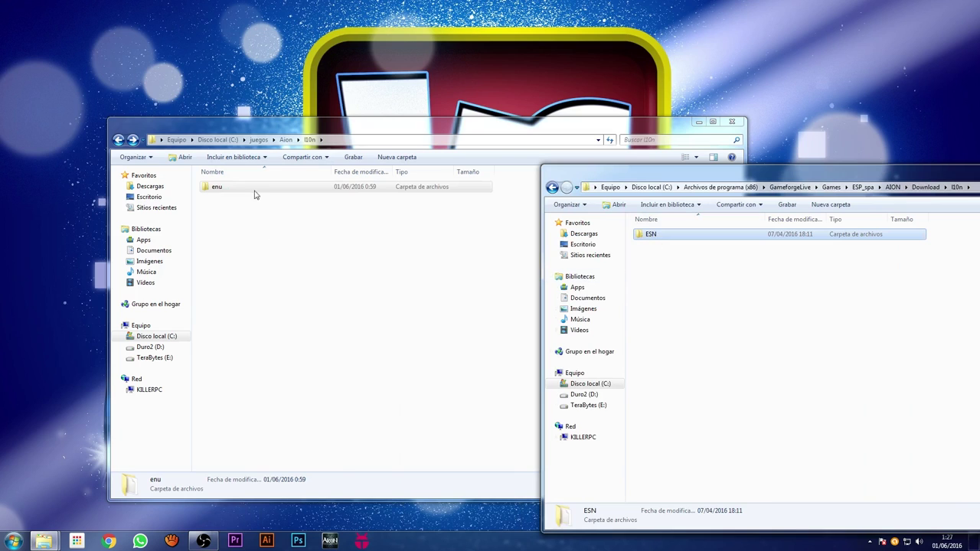
{"action": "left_click", "coordinate": [214, 186]}
{"action": "left_click", "coordinate": [756, 284]}
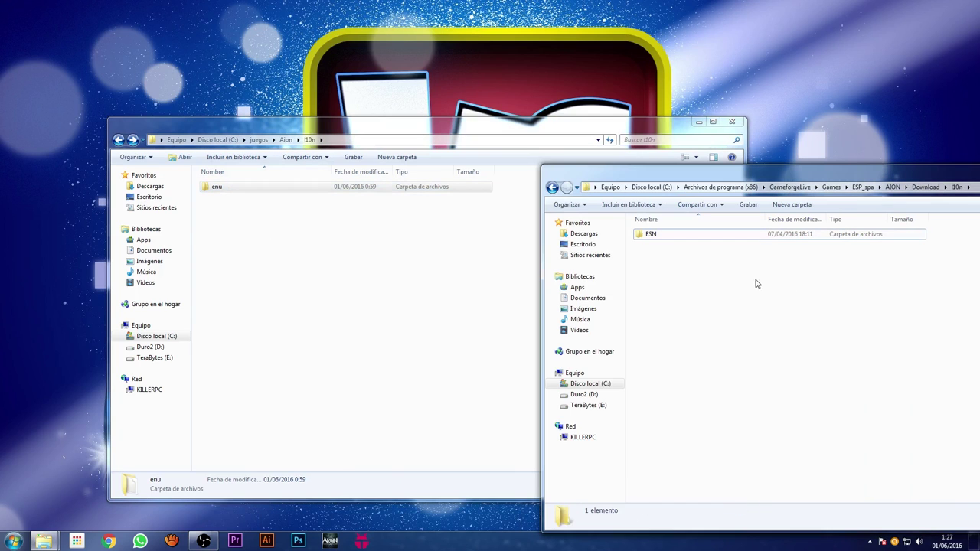
Step: Open the Gameforge ESN folder and the Aion client's enu folder, and arrange their windows to compare the contents side by side
{"action": "double_click", "coordinate": [657, 237]}
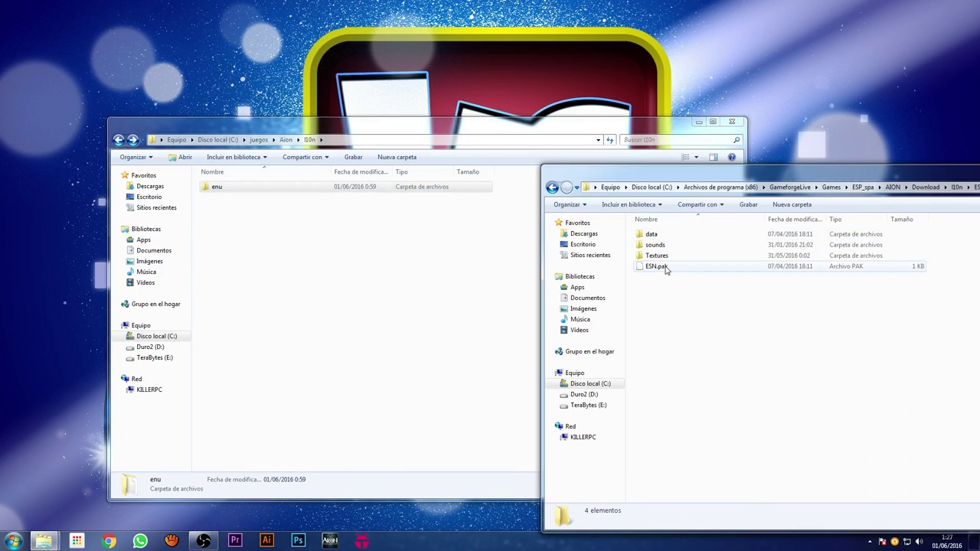
{"action": "double_click", "coordinate": [239, 190]}
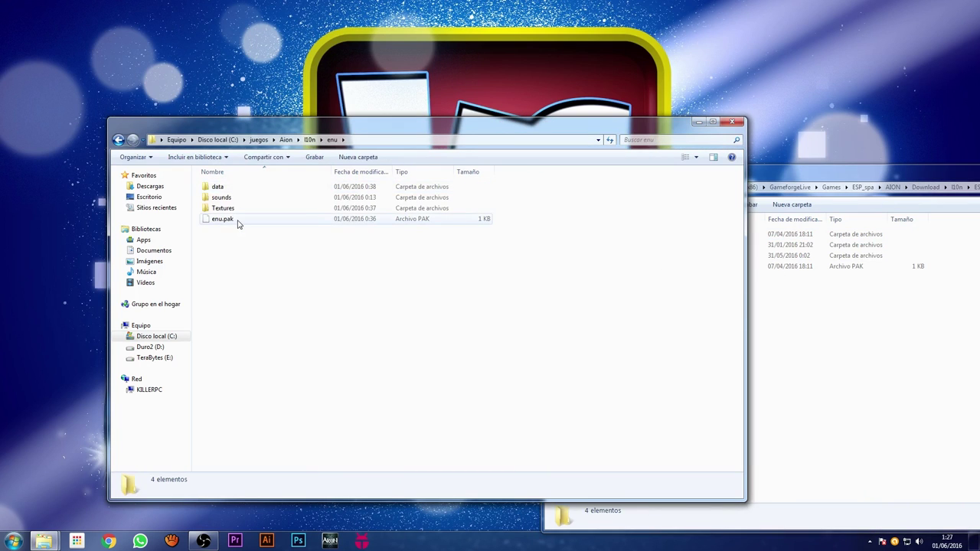
{"action": "left_click", "coordinate": [814, 327]}
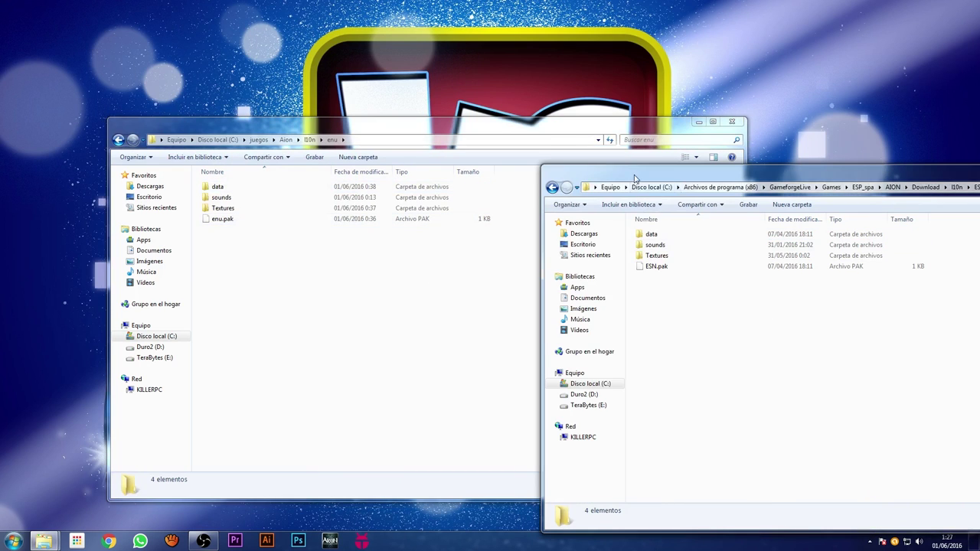
{"action": "left_click_drag", "start_coordinate": [635, 179], "coordinate": [684, 155]}
Step: Examine the Textures, sounds and data folders inside ESN, including the Loading and ui subfolders, and return to l10n
{"action": "double_click", "coordinate": [756, 232]}
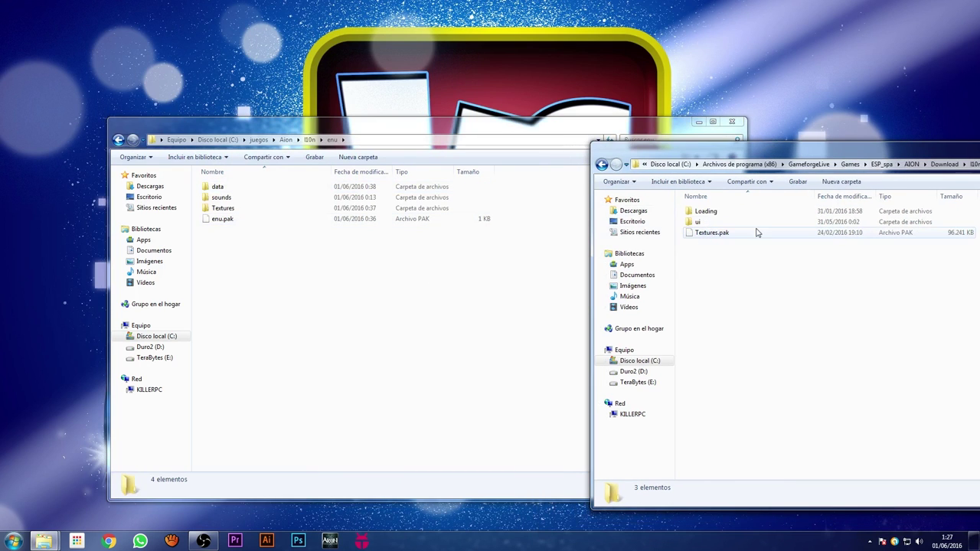
{"action": "double_click", "coordinate": [734, 222]}
{"action": "key", "text": "BackSpace"}
{"action": "double_click", "coordinate": [727, 213]}
{"action": "key", "text": "BackSpace"}
{"action": "key", "text": "BackSpace"}
{"action": "double_click", "coordinate": [704, 222]}
{"action": "double_click", "coordinate": [733, 257]}
{"action": "key", "text": "BackSpace"}
{"action": "key", "text": "BackSpace"}
{"action": "key", "text": "BackSpace"}
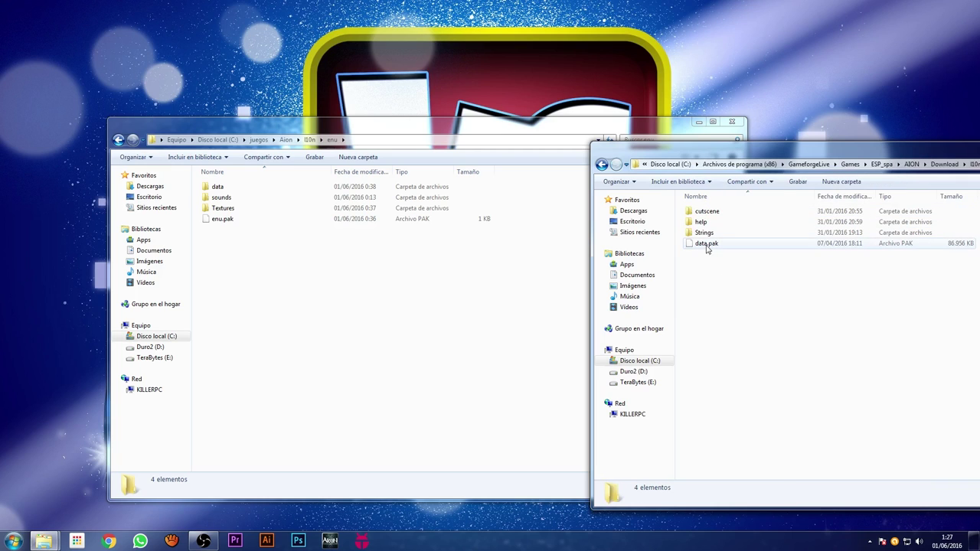
{"action": "key", "text": "BackSpace"}
{"action": "key", "text": "Return"}
{"action": "key", "text": "BackSpace"}
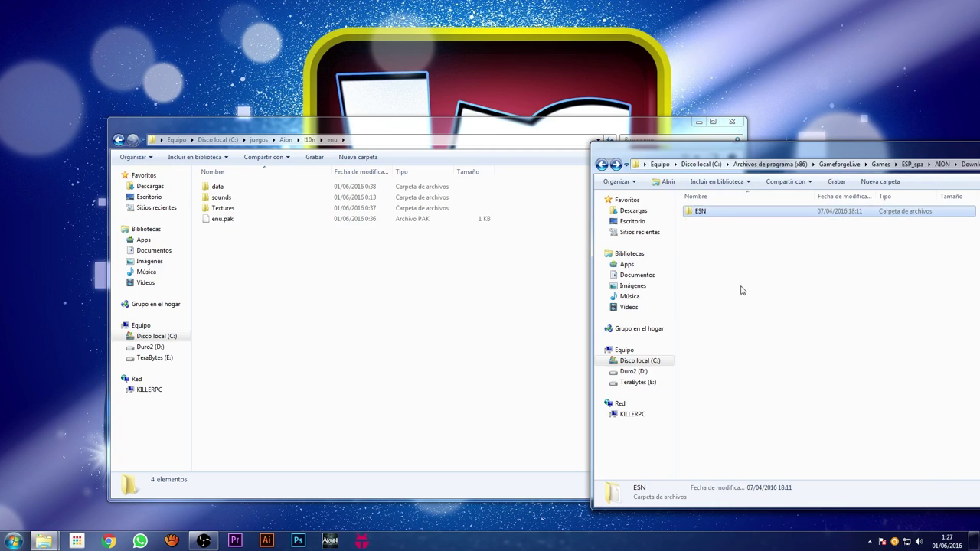
Step: Go up to the Gameforge Download folder and close that window, and return the remaining window to juegos\Aion
{"action": "key", "text": "BackSpace"}
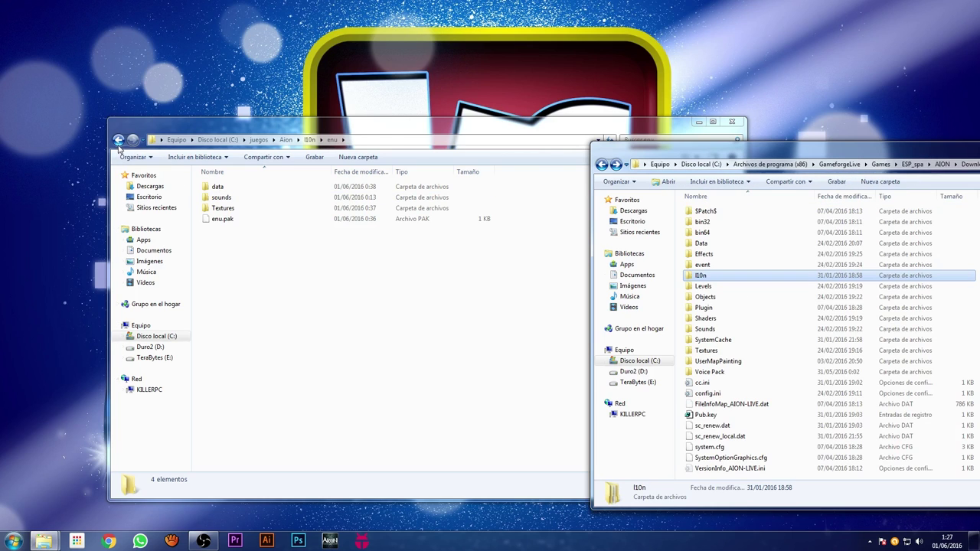
{"action": "left_click_drag", "start_coordinate": [738, 149], "coordinate": [428, 149]}
{"action": "key", "text": "alt+F4"}
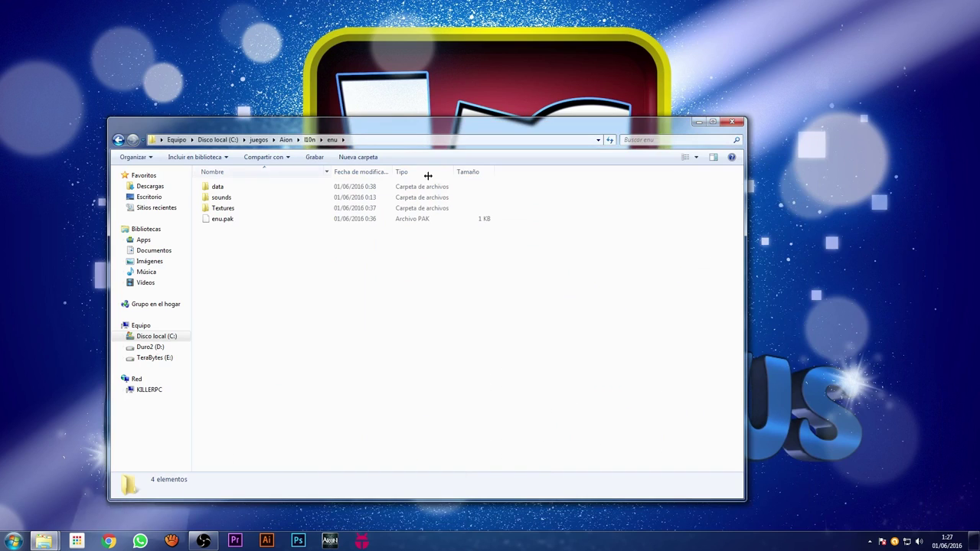
{"action": "left_click", "coordinate": [118, 140]}
{"action": "left_click", "coordinate": [118, 139]}
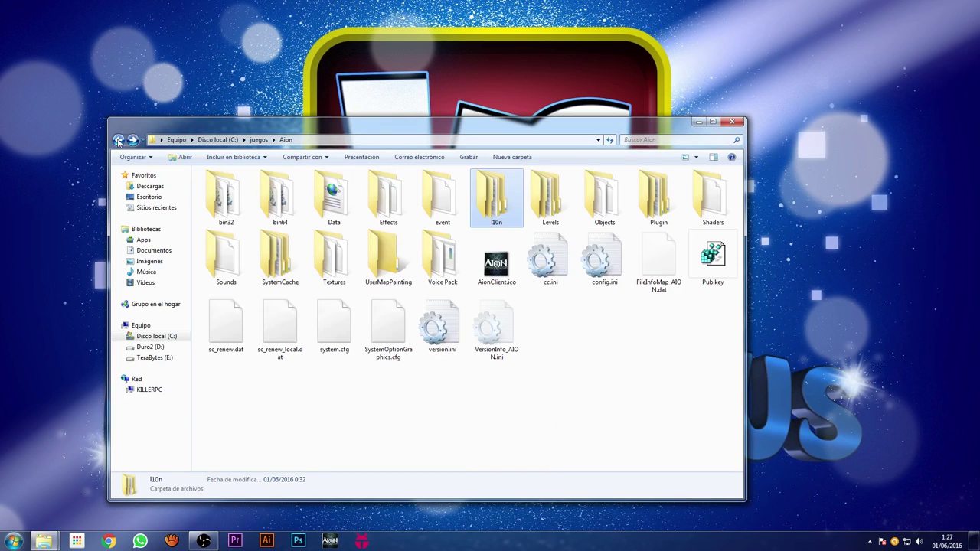